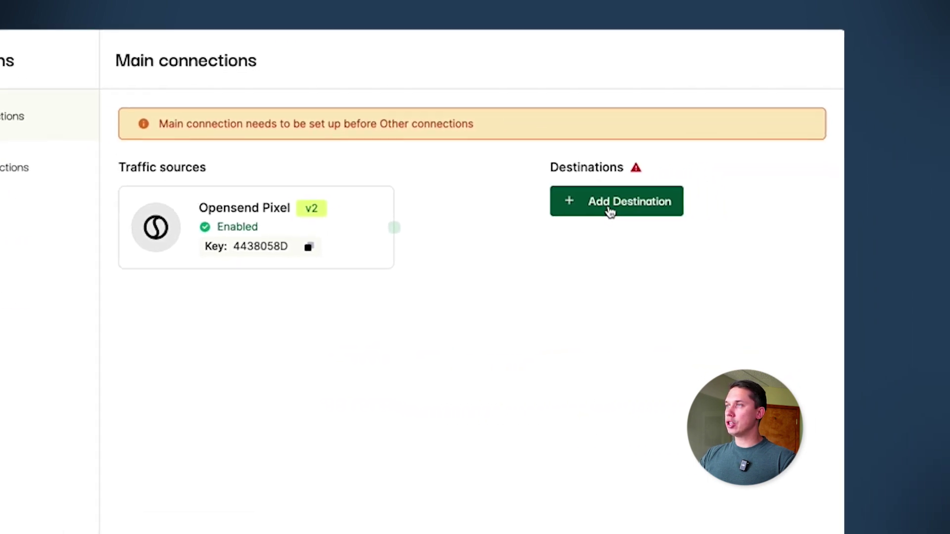
- Add a new Opensend destination of type Klaviyo and advance past the Name step to Setup
click(594, 237)
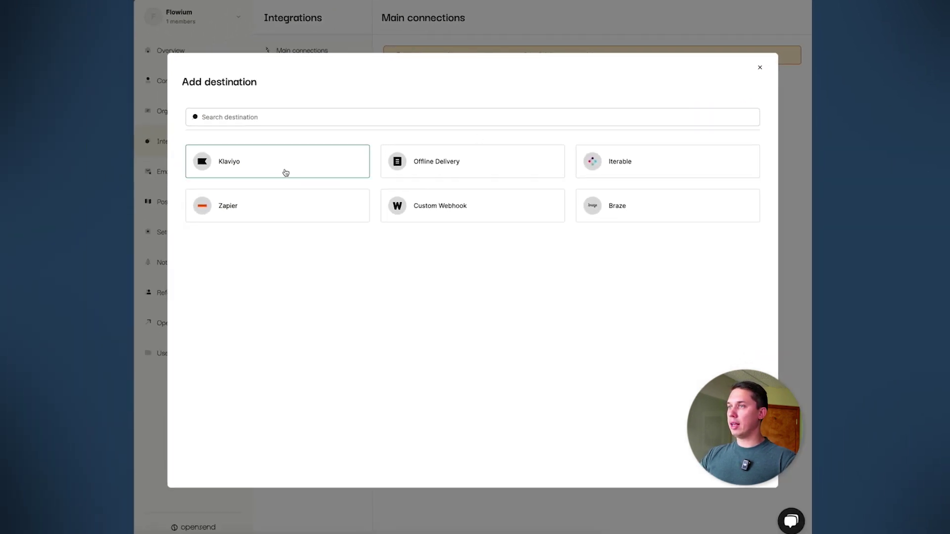
click(285, 173)
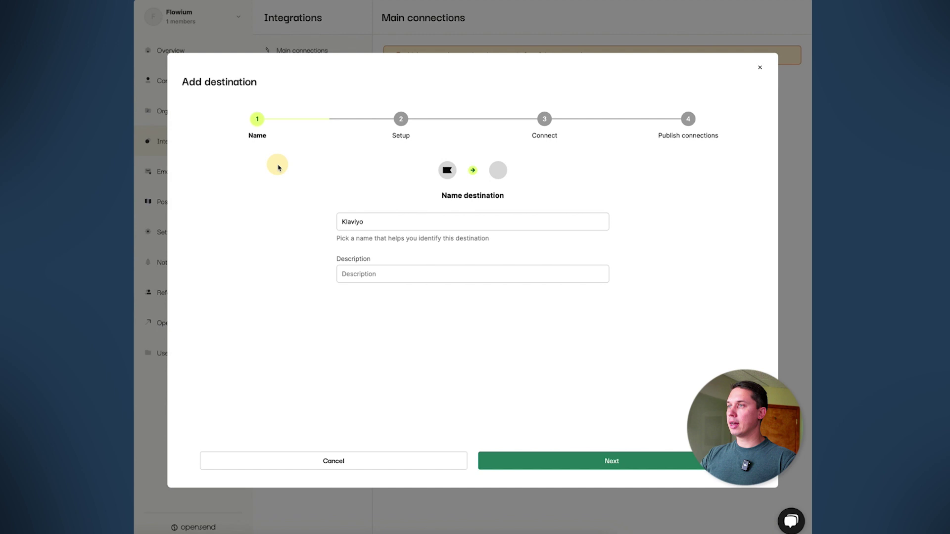
click(614, 464)
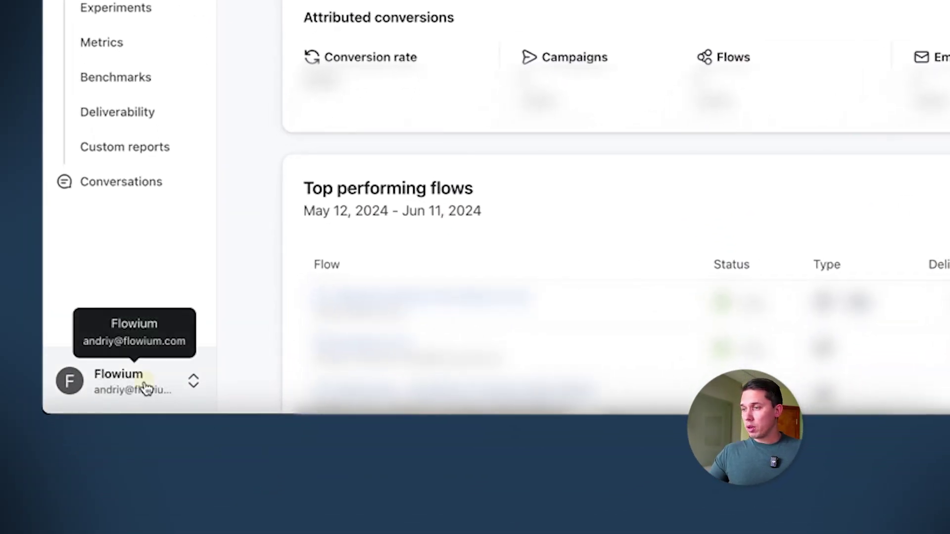
- Reach the Klaviyo account Settings page listing the existing private API keys
click(148, 387)
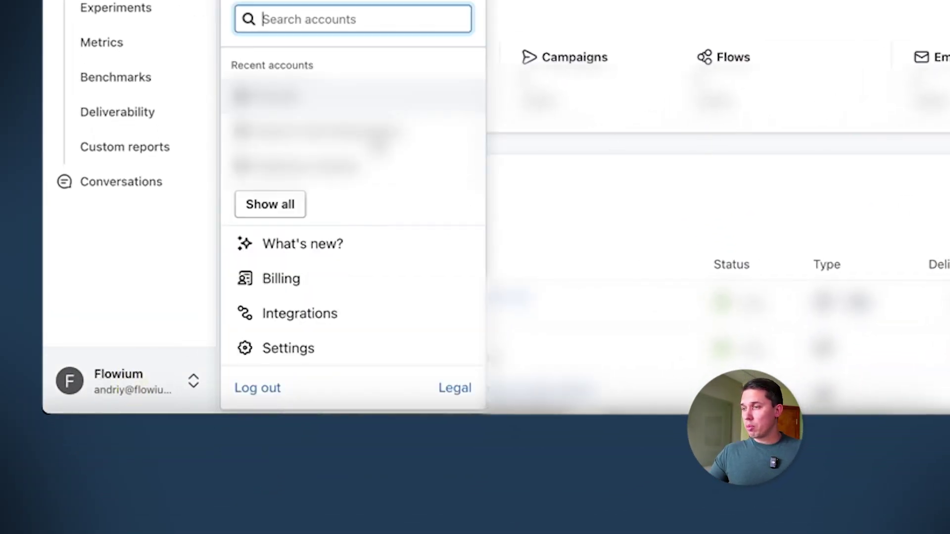
click(331, 347)
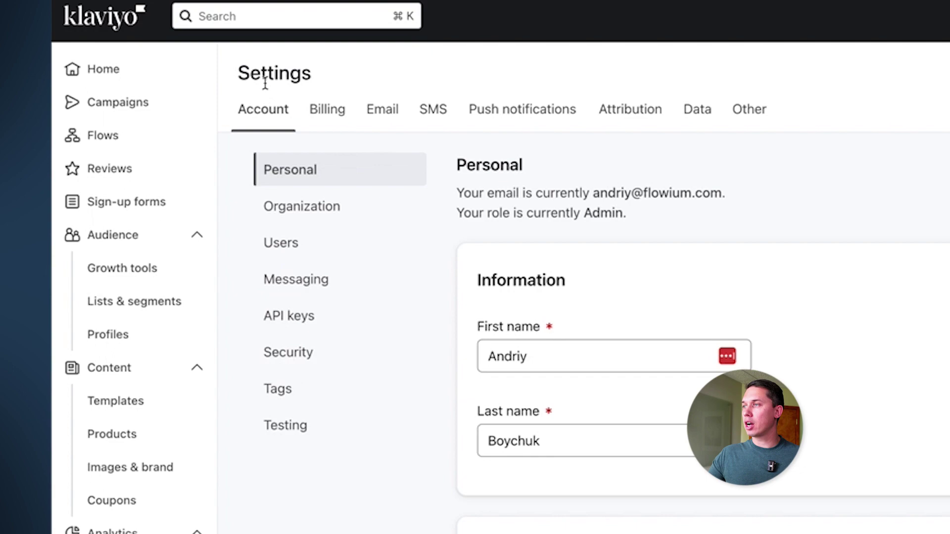
click(311, 318)
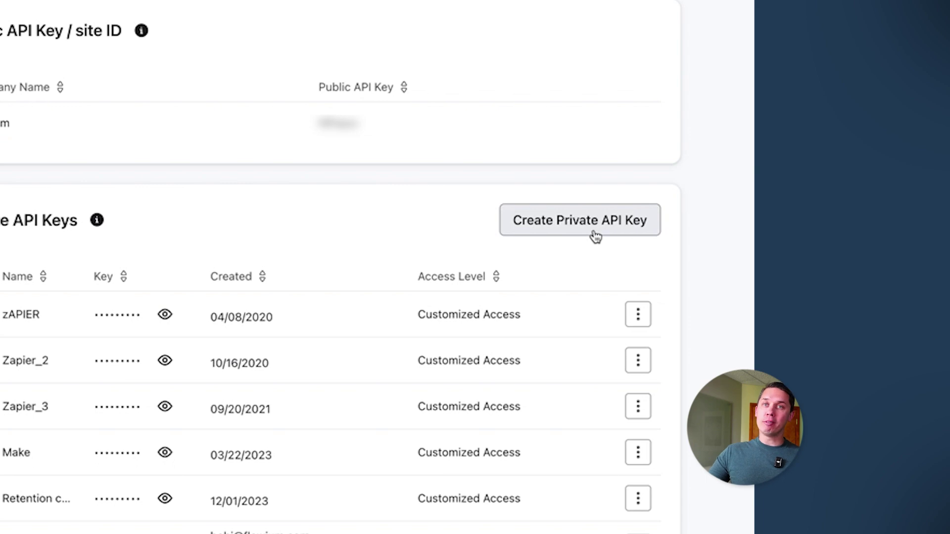
- Create private key 'Opensend' with Read/Write on List and Profiles, Read on Metrics, Events, Templates
click(579, 223)
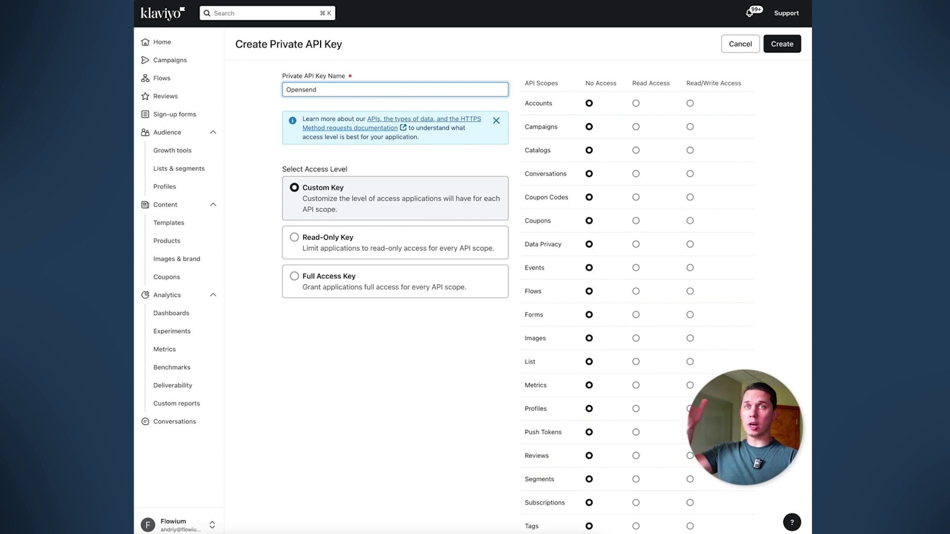
scroll(378, 64, down, 1)
scroll(430, 134, up, 1)
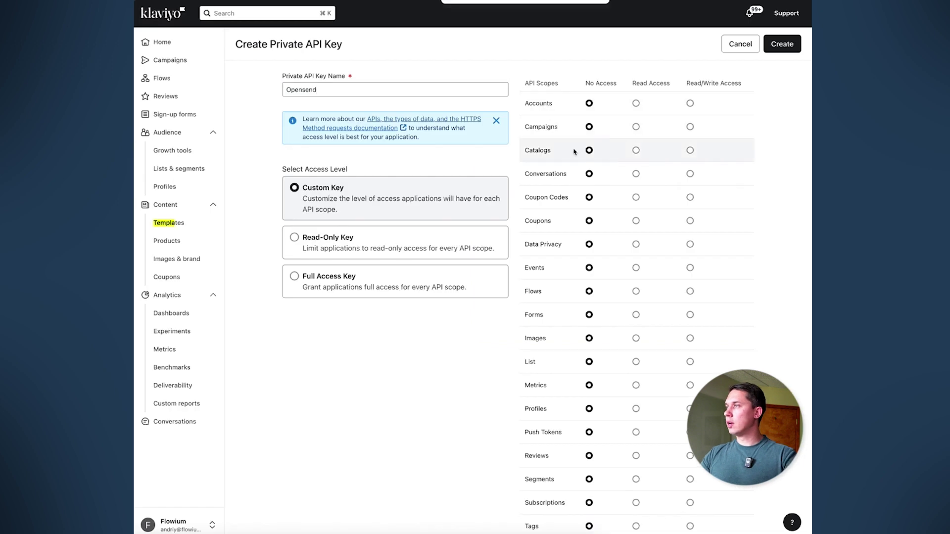
scroll(590, 223, up, 2)
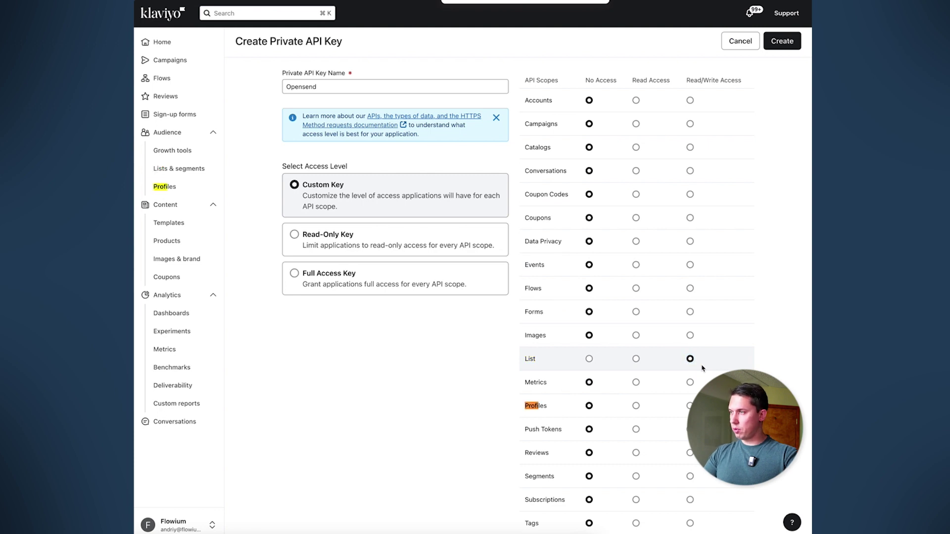
click(690, 405)
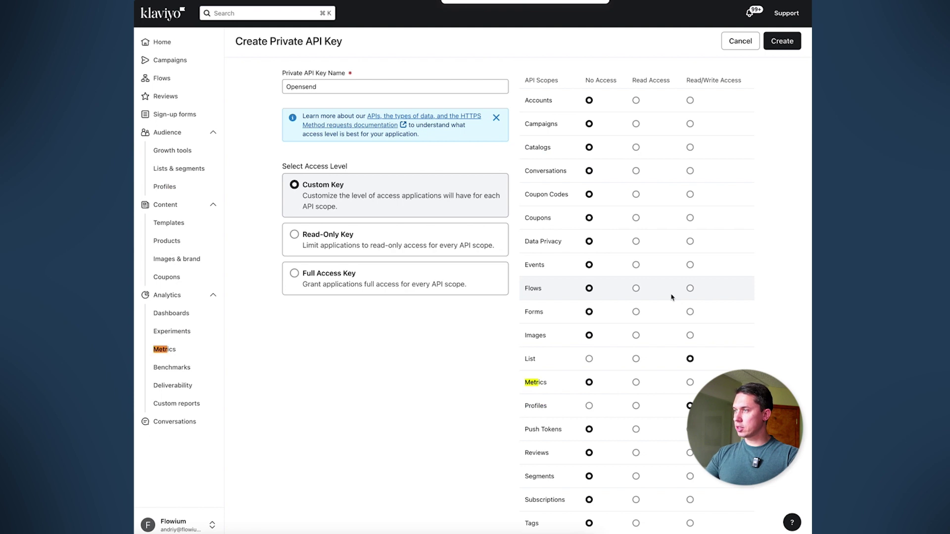
click(635, 382)
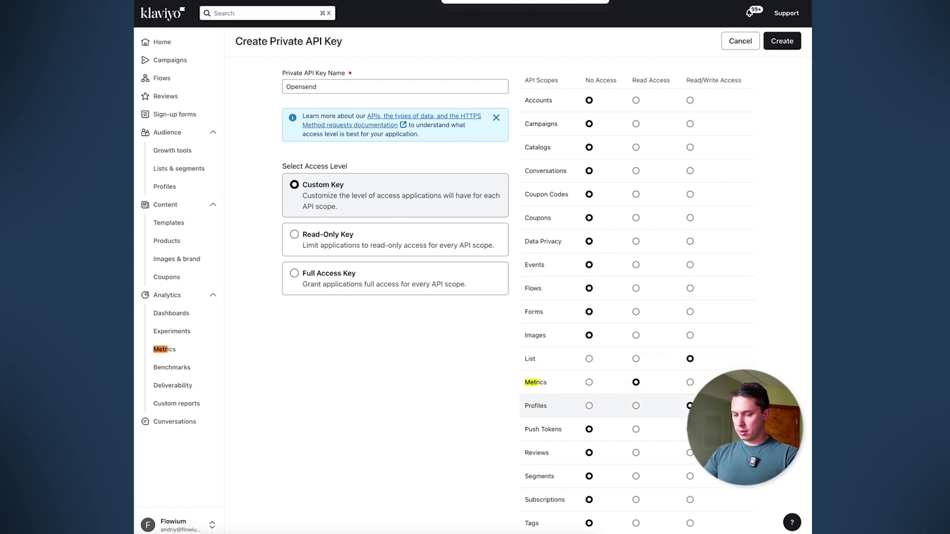
click(637, 265)
scroll(649, 297, down, 1)
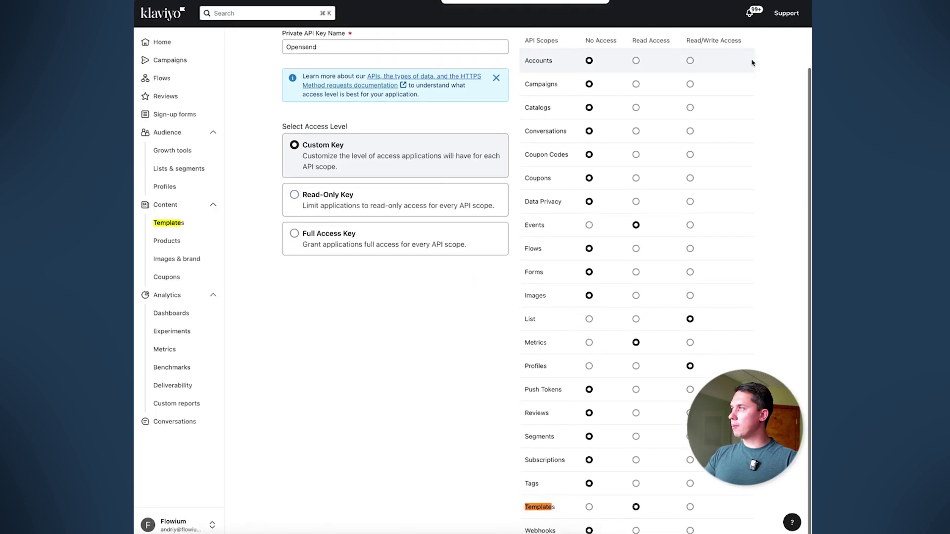
click(783, 44)
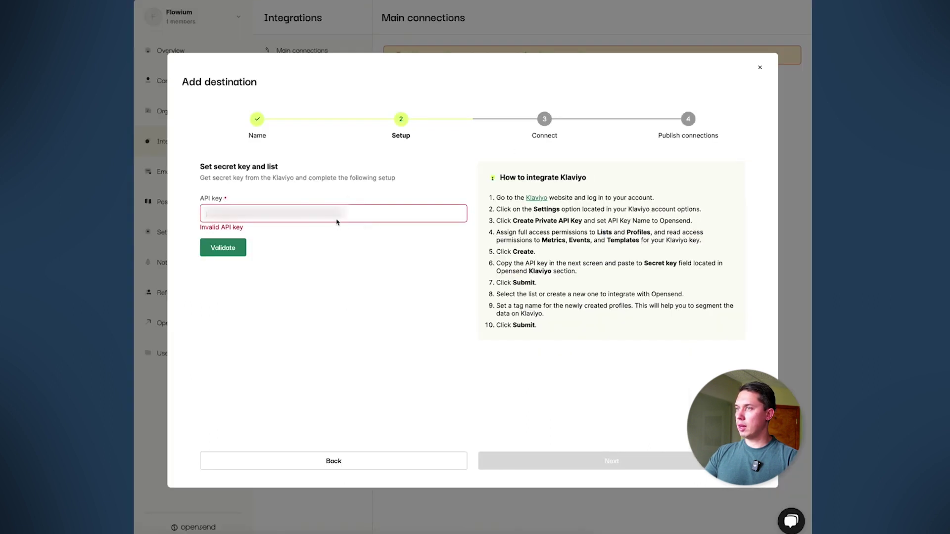
- Replace the rejected API key with the new Klaviyo private key, leaving optional profile fields empty
click(337, 222)
key(ctrl+a)
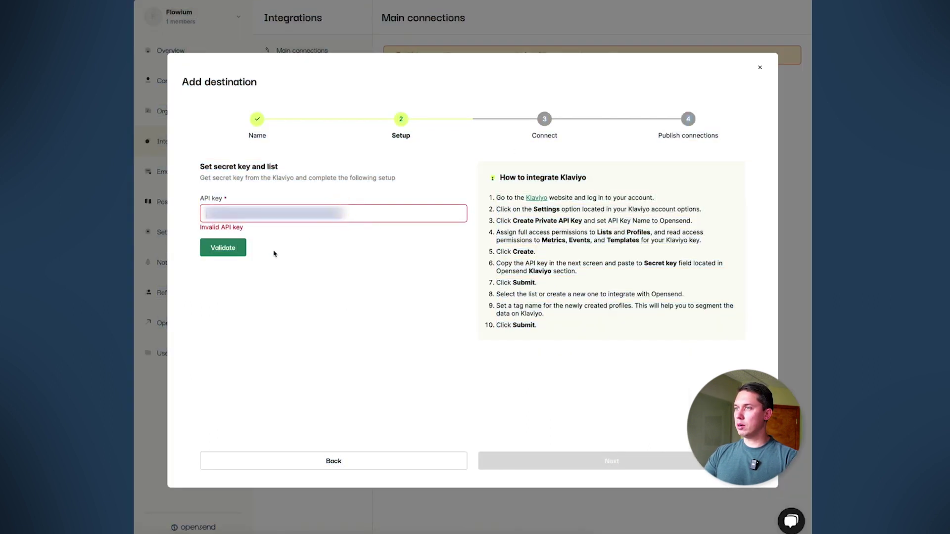
key(ctrl+v)
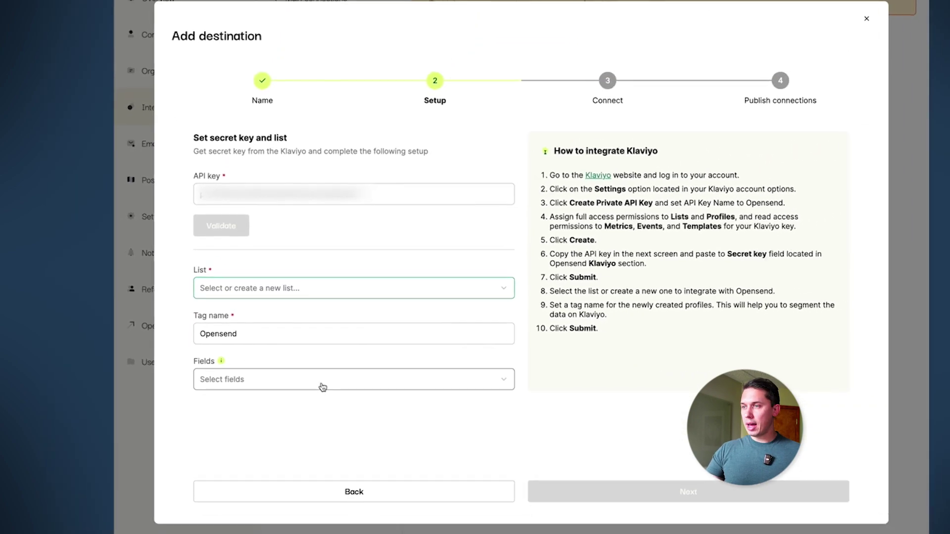
click(312, 394)
click(488, 385)
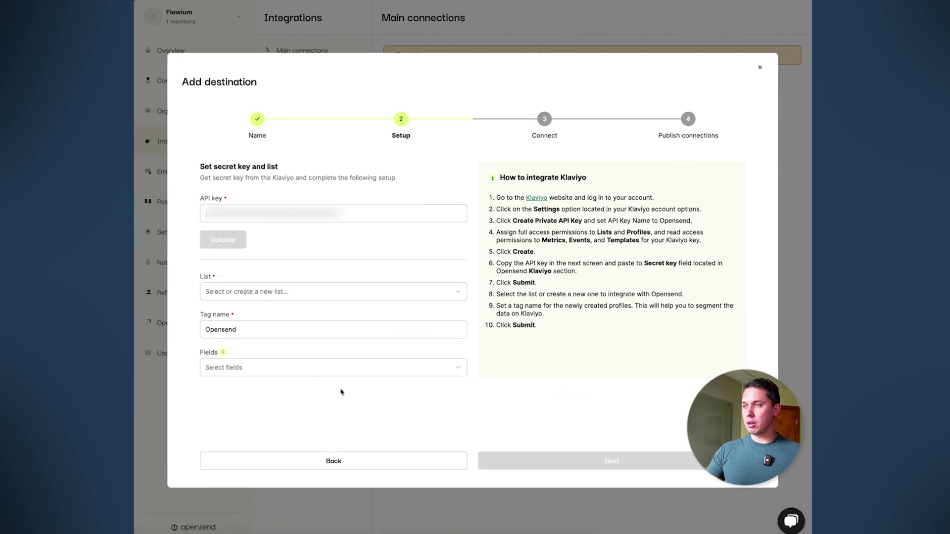
- Select the '[EXCLUDE] Opensend' list with tag Opensend and advance to the source-connection step
click(380, 296)
scroll(334, 357, down, 5)
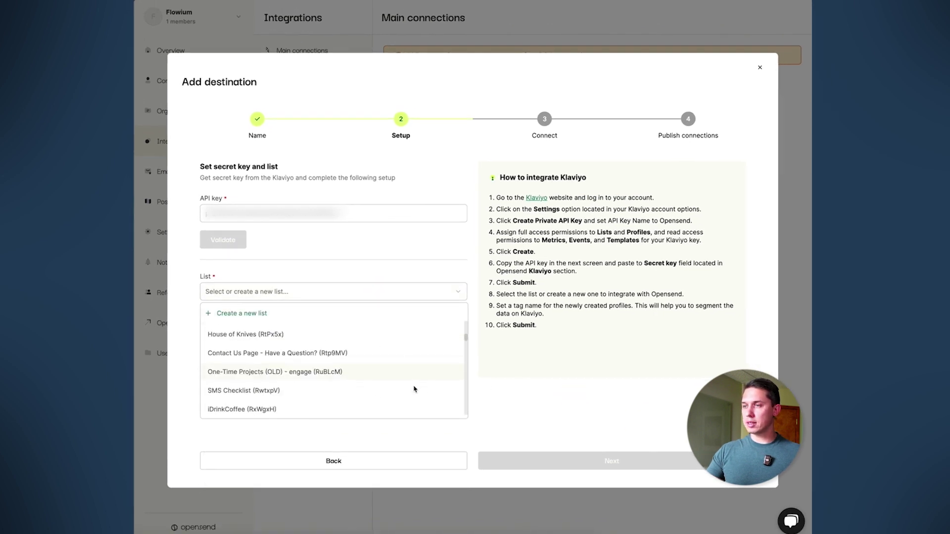
click(381, 267)
click(312, 291)
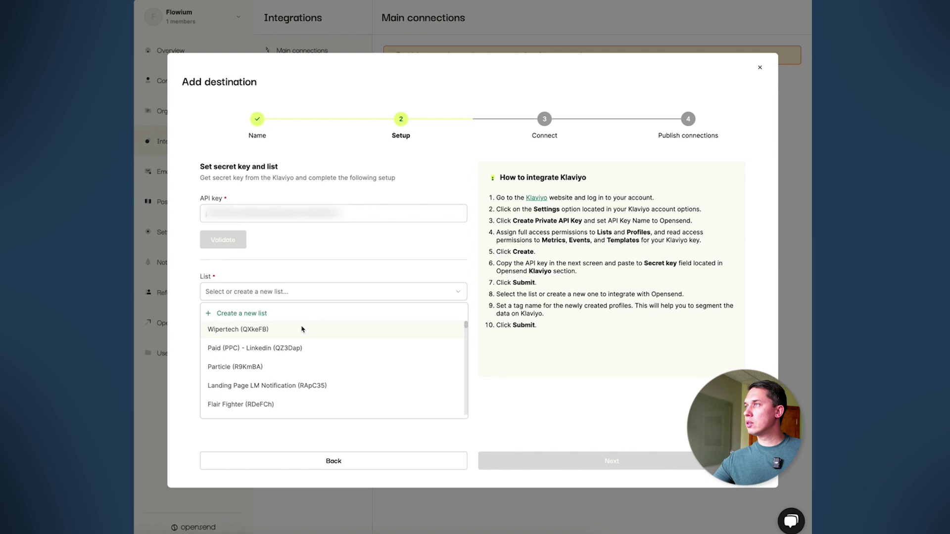
click(253, 313)
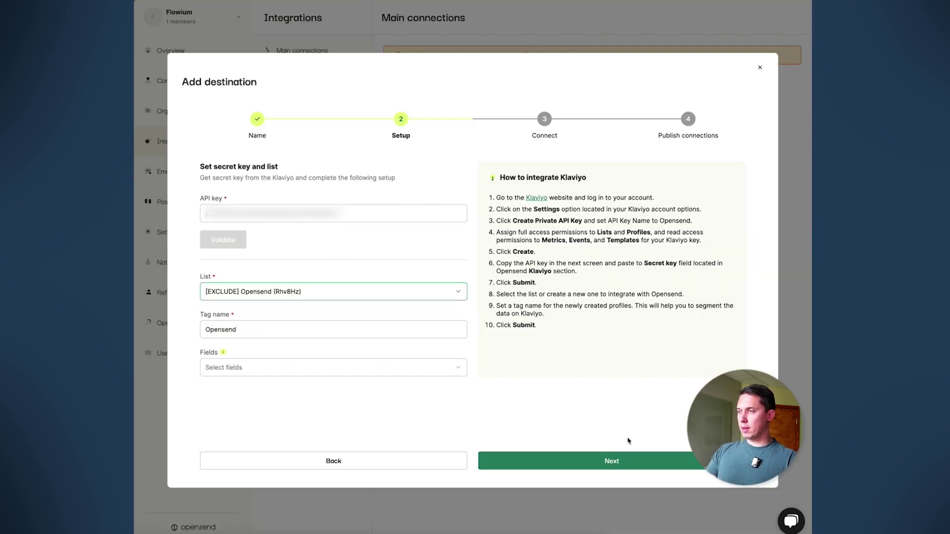
click(623, 460)
- Enable Opensend Pixel as the source for the Klaviyo destination and create the connection
click(210, 234)
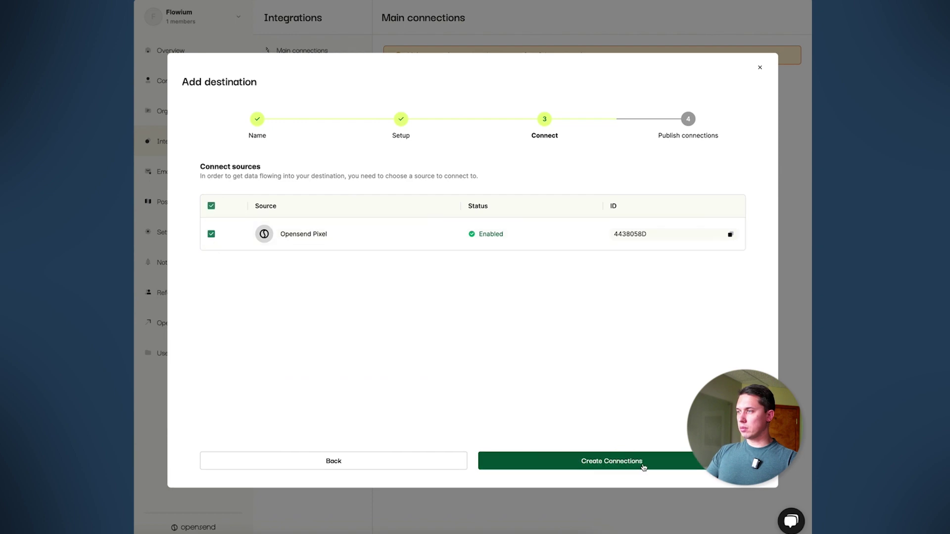